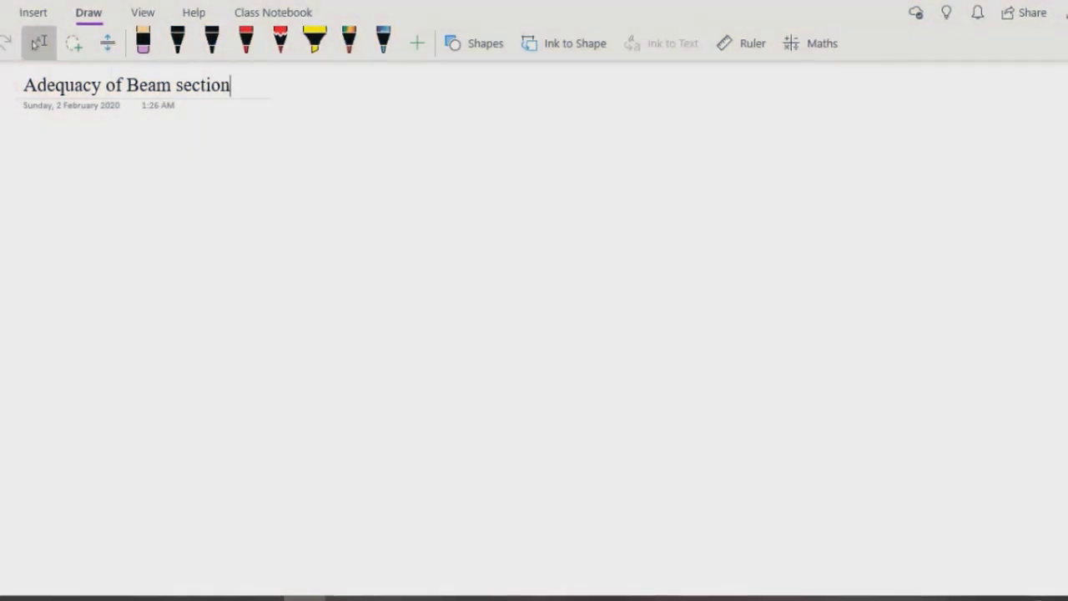
# Choose a pen on the Draw tab and set its ink colour to green
pyautogui.click(246, 41)
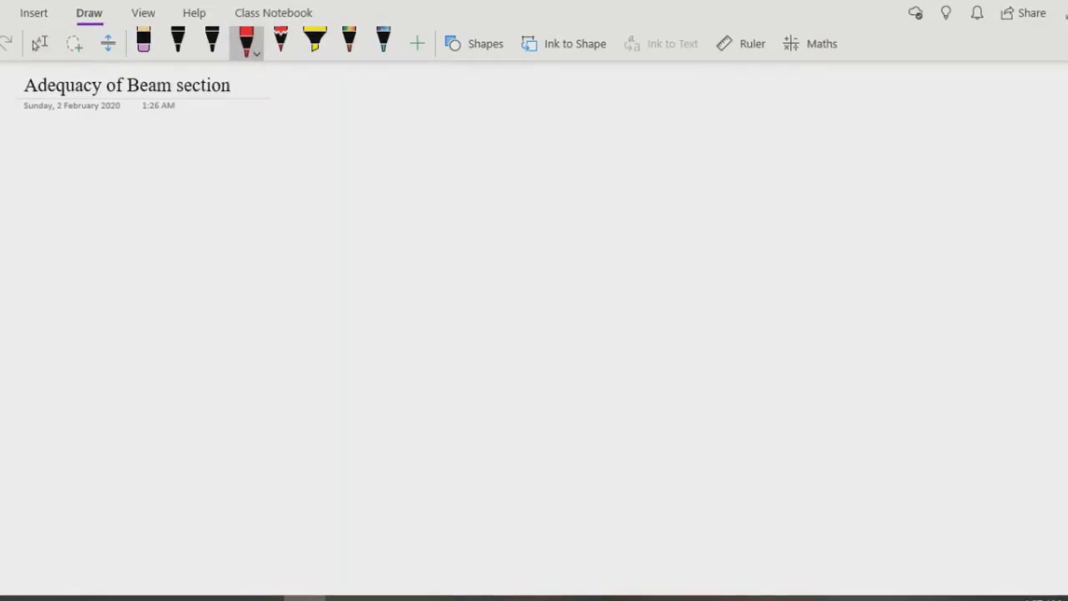
pyautogui.click(247, 43)
pyautogui.click(359, 225)
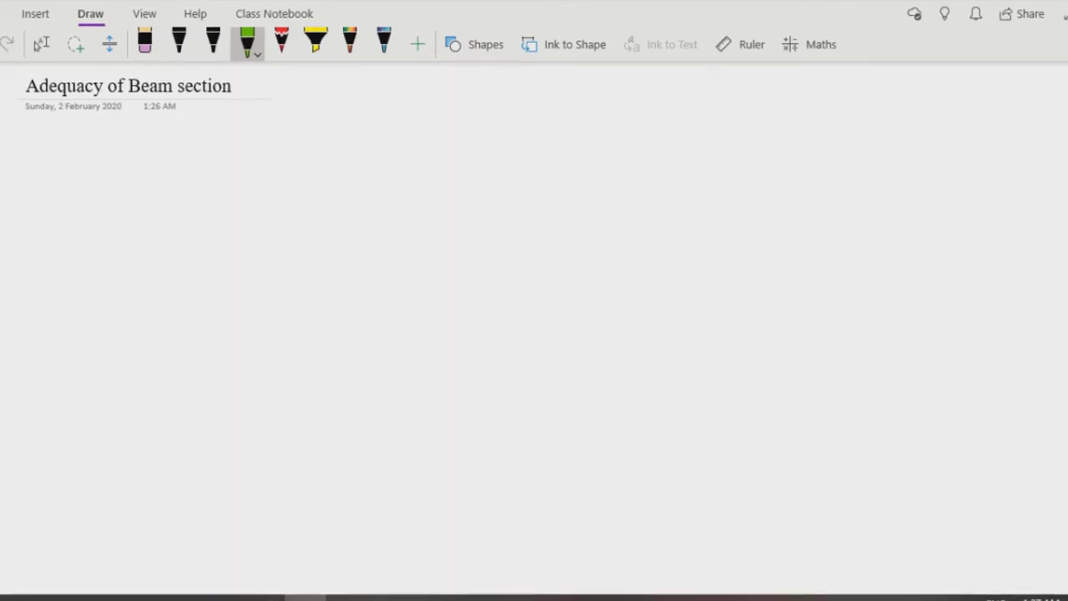
# Handwrite a circled 1 and the condition ℓmin ≤ ℓ ≤ ℓmax in green below the title
pyautogui.moveTo(89, 134)
pyautogui.mouseDown()
pyautogui.moveTo(87, 184)
pyautogui.moveTo(75, 191)
pyautogui.moveTo(92, 119)
pyautogui.mouseUp()
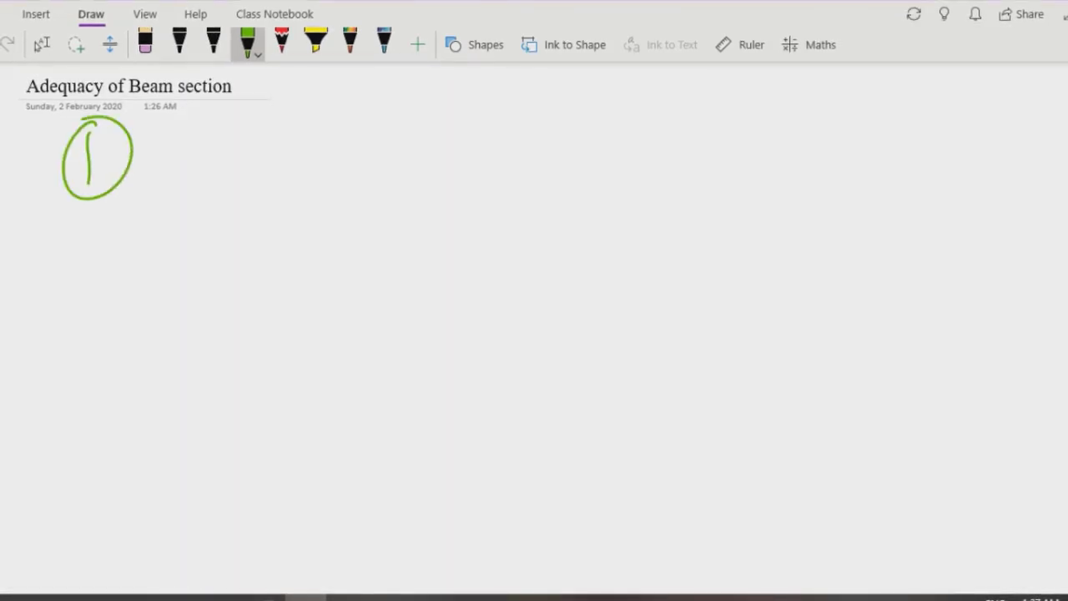
pyautogui.moveTo(310, 153); pyautogui.dragTo(330, 171)
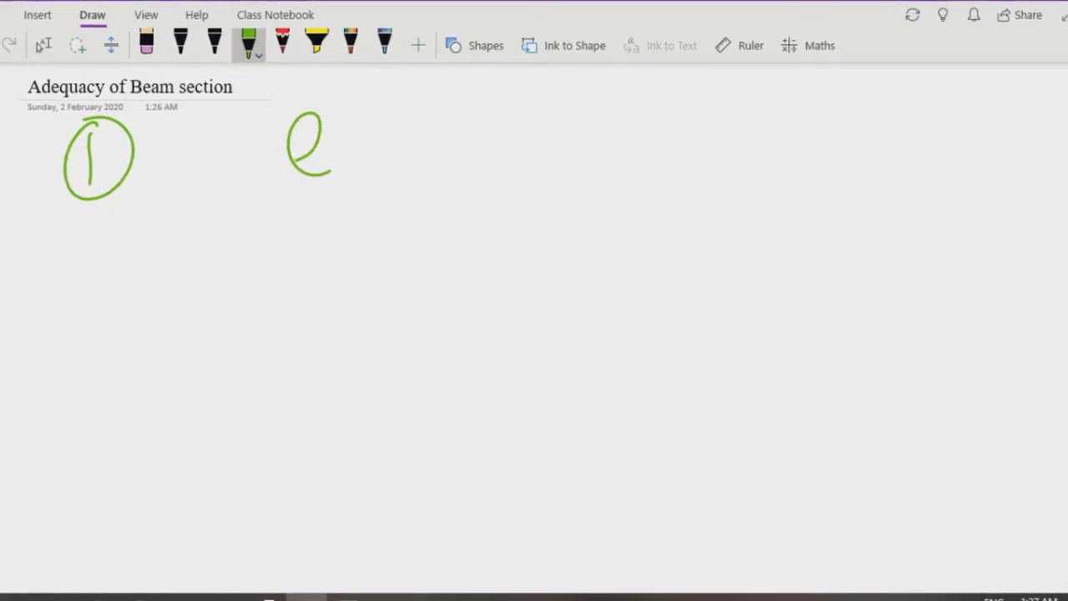
pyautogui.moveTo(392, 123); pyautogui.dragTo(418, 150)
pyautogui.moveTo(355, 178)
pyautogui.mouseDown()
pyautogui.moveTo(417, 150)
pyautogui.moveTo(386, 175)
pyautogui.moveTo(454, 158)
pyautogui.moveTo(478, 174)
pyautogui.moveTo(497, 154)
pyautogui.moveTo(512, 170)
pyautogui.moveTo(533, 146)
pyautogui.moveTo(535, 167)
pyautogui.moveTo(574, 165)
pyautogui.mouseUp()
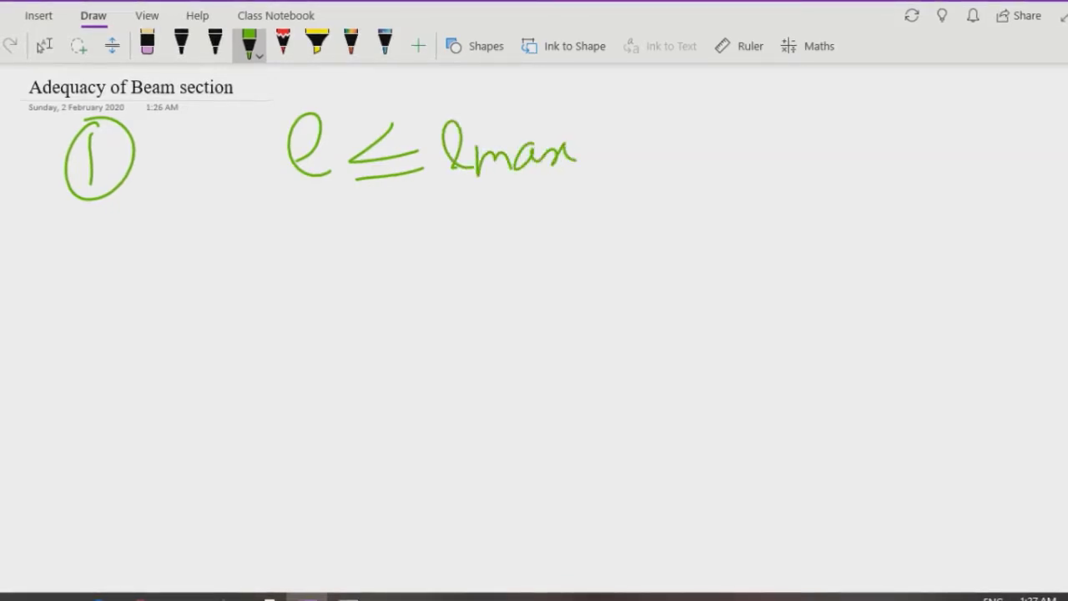
pyautogui.moveTo(268, 155); pyautogui.dragTo(276, 167)
pyautogui.moveTo(224, 194); pyautogui.dragTo(278, 175)
pyautogui.moveTo(153, 164)
pyautogui.mouseDown()
pyautogui.moveTo(192, 209)
pyautogui.moveTo(185, 192)
pyautogui.moveTo(209, 214)
pyautogui.mouseUp()
pyautogui.moveTo(220, 202)
pyautogui.mouseDown()
pyautogui.moveTo(221, 214)
pyautogui.moveTo(237, 208)
pyautogui.moveTo(249, 222)
pyautogui.mouseUp()
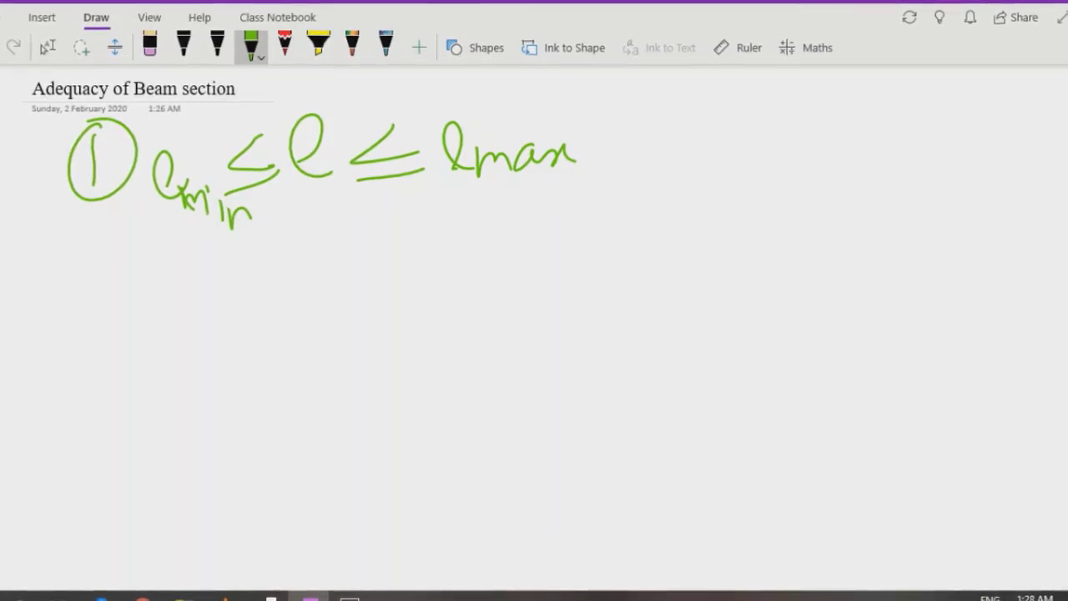
# Write a circled 2 below condition 1 and add a green tick beside ℓmax
pyautogui.moveTo(84, 302); pyautogui.dragTo(135, 343)
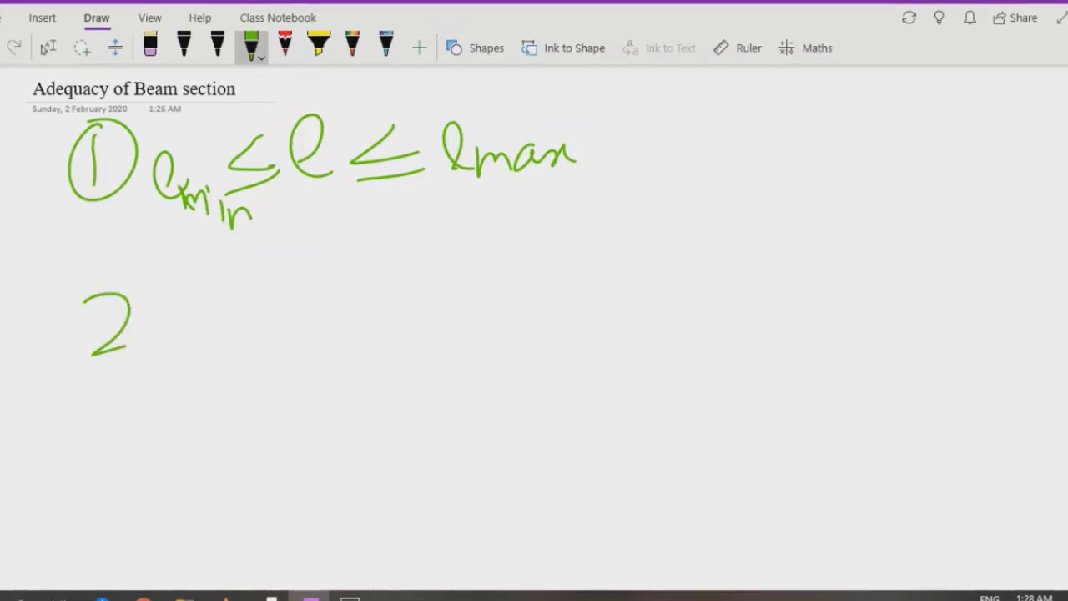
pyautogui.moveTo(134, 271)
pyautogui.mouseDown()
pyautogui.moveTo(63, 300)
pyautogui.moveTo(84, 277)
pyautogui.mouseUp()
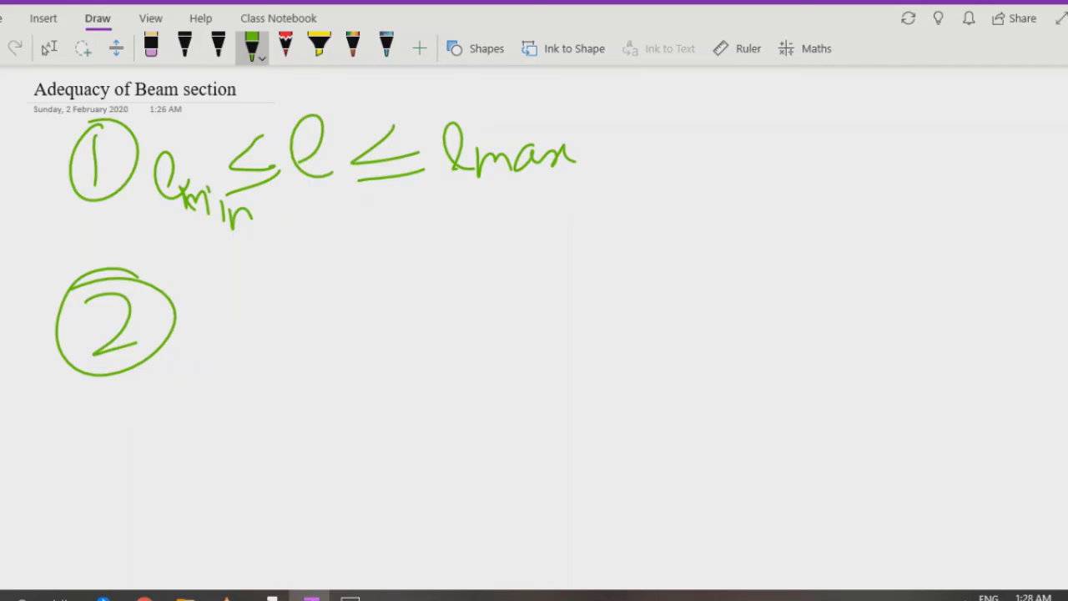
pyautogui.moveTo(658, 144); pyautogui.dragTo(765, 120)
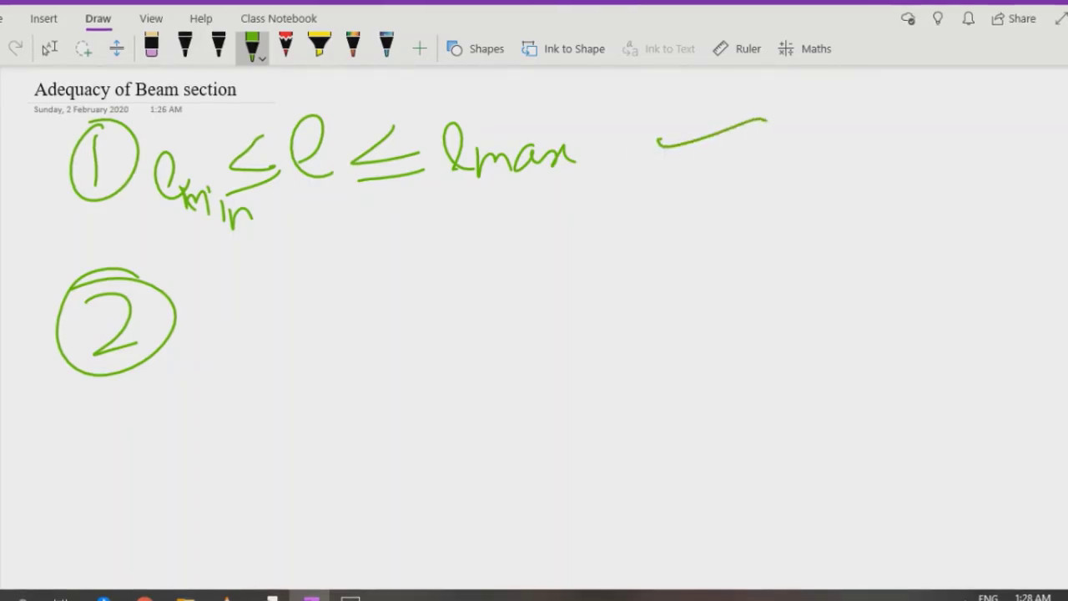
# Handwrite the condition ØMn ≥ Mu to the right of the circled 2
pyautogui.moveTo(248, 291)
pyautogui.mouseDown()
pyautogui.moveTo(267, 335)
pyautogui.moveTo(214, 302)
pyautogui.mouseUp()
pyautogui.moveTo(287, 263); pyautogui.dragTo(216, 372)
pyautogui.moveTo(305, 342)
pyautogui.mouseDown()
pyautogui.moveTo(333, 310)
pyautogui.moveTo(361, 334)
pyautogui.mouseUp()
pyautogui.moveTo(371, 304); pyautogui.dragTo(396, 331)
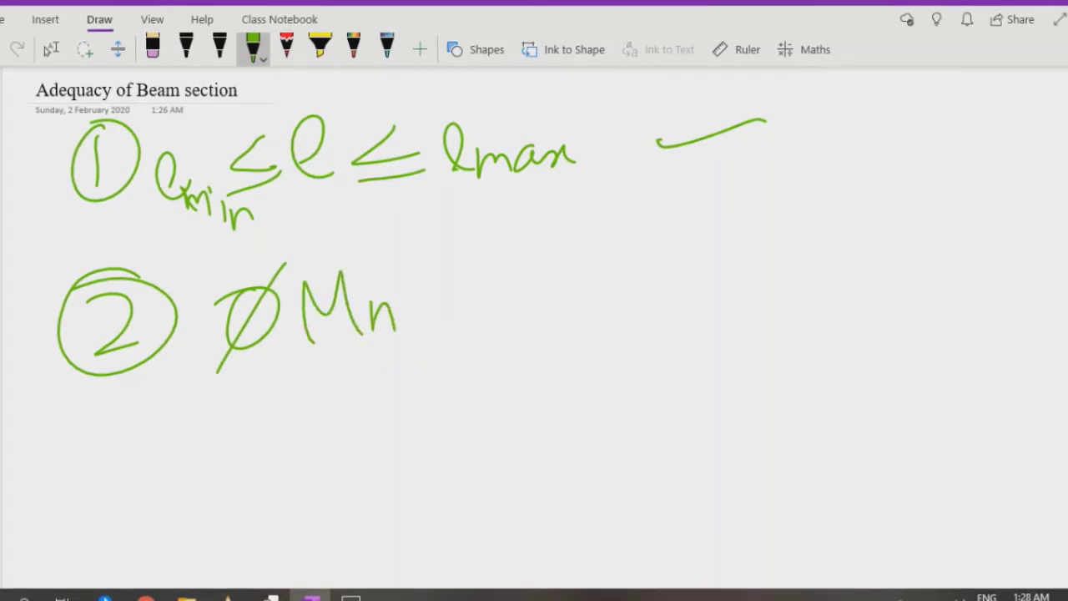
pyautogui.moveTo(431, 263)
pyautogui.mouseDown()
pyautogui.moveTo(484, 317)
pyautogui.moveTo(429, 338)
pyautogui.mouseUp()
pyautogui.moveTo(415, 360); pyautogui.dragTo(506, 329)
pyautogui.moveTo(521, 282)
pyautogui.mouseDown()
pyautogui.moveTo(546, 286)
pyautogui.moveTo(571, 334)
pyautogui.mouseUp()
pyautogui.moveTo(582, 288); pyautogui.dragTo(611, 282)
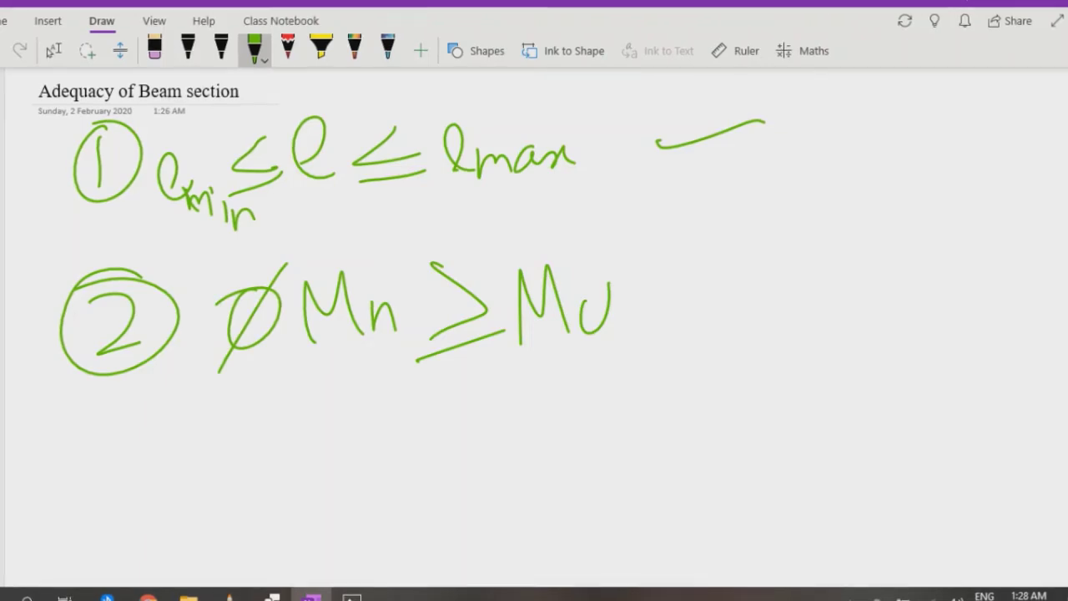
# Switch the pen's ink colour to red
pyautogui.click(254, 50)
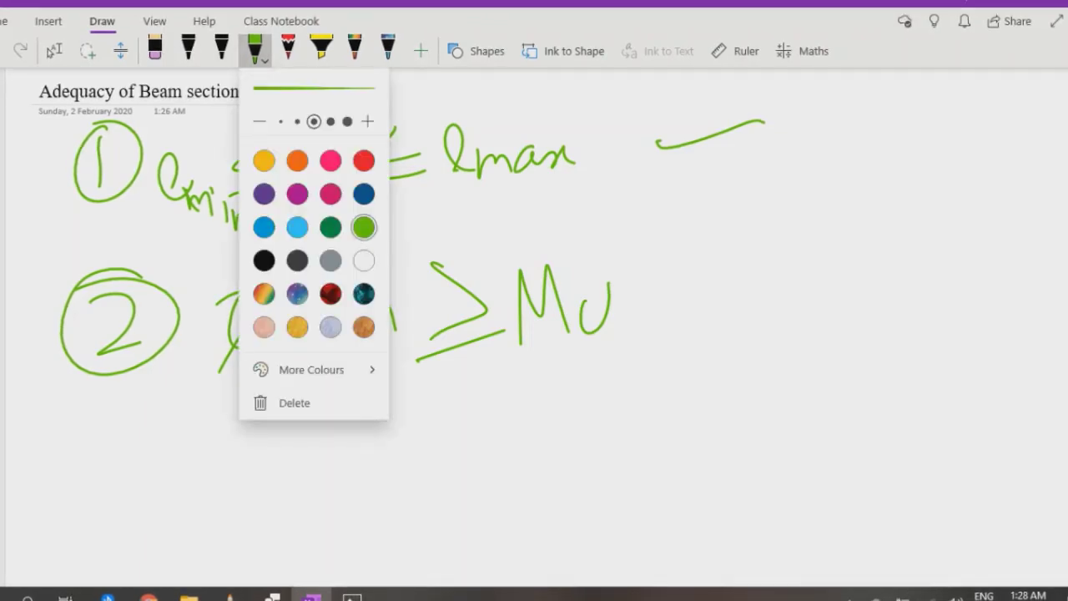
pyautogui.click(364, 160)
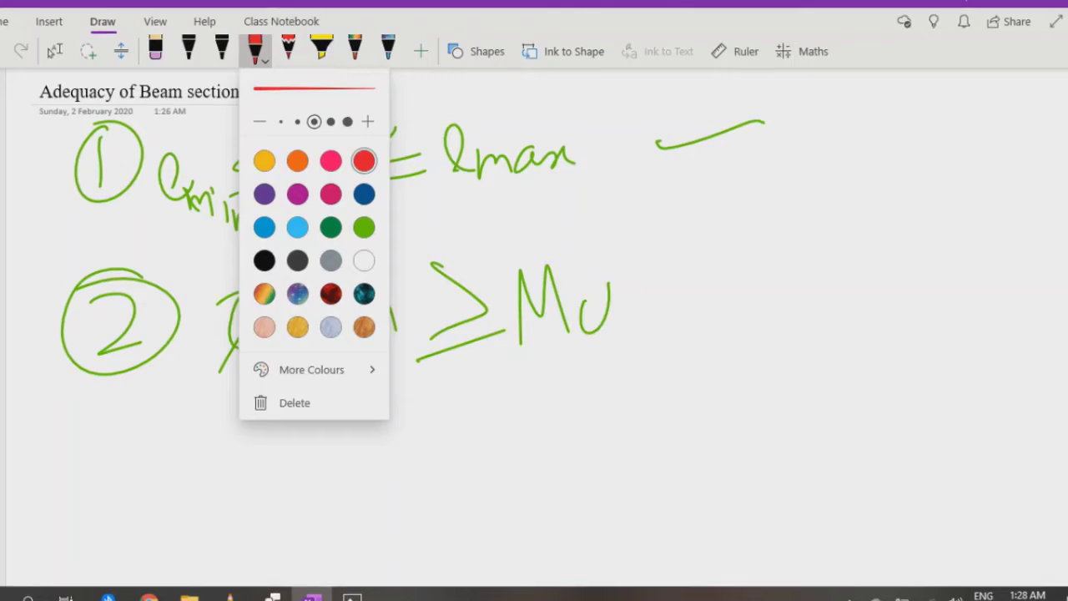
pyautogui.press('Escape')
# Draw a red arrow and crossed wedge mark after ℓmax, under the green tick
pyautogui.moveTo(618, 205); pyautogui.dragTo(722, 184)
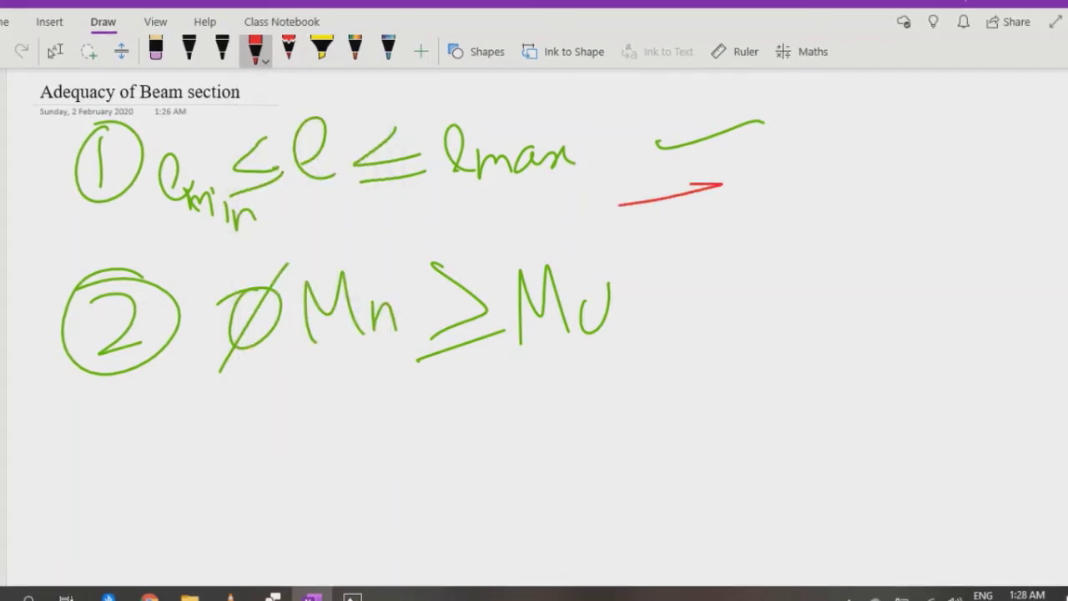
pyautogui.moveTo(604, 177); pyautogui.dragTo(664, 203)
pyautogui.moveTo(594, 150)
pyautogui.mouseDown()
pyautogui.moveTo(574, 191)
pyautogui.moveTo(656, 182)
pyautogui.mouseUp()
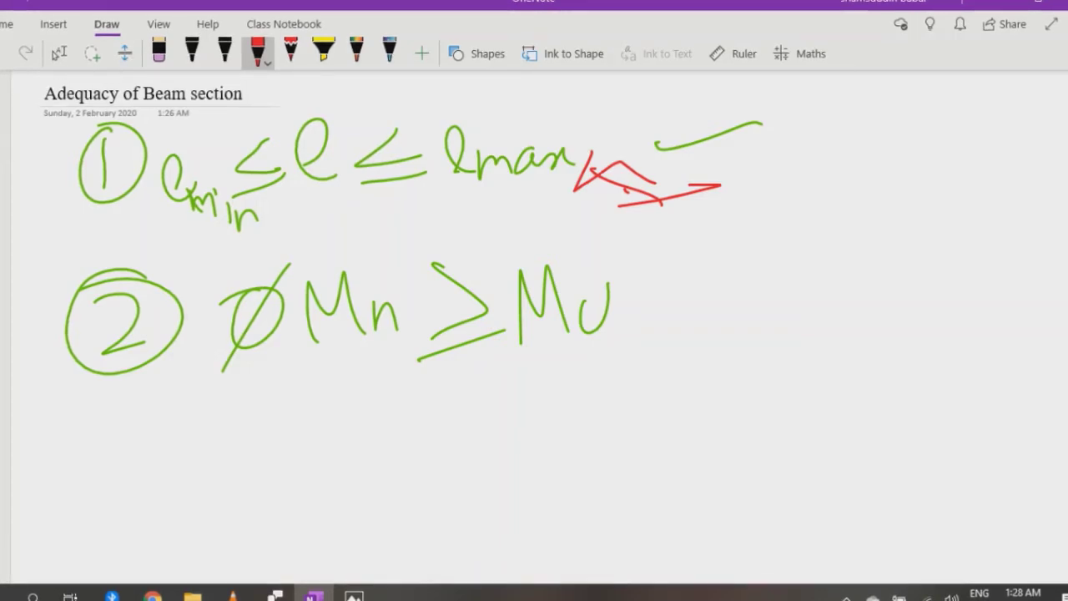
# Handwrite the red equation Mu = Wuℓ²/8 below ØMn
pyautogui.moveTo(233, 466)
pyautogui.mouseDown()
pyautogui.moveTo(261, 430)
pyautogui.moveTo(283, 458)
pyautogui.mouseUp()
pyautogui.click(292, 433)
pyautogui.moveTo(301, 424)
pyautogui.mouseDown()
pyautogui.moveTo(299, 462)
pyautogui.moveTo(296, 450)
pyautogui.moveTo(320, 428)
pyautogui.moveTo(389, 426)
pyautogui.mouseUp()
pyautogui.moveTo(342, 445)
pyautogui.mouseDown()
pyautogui.moveTo(478, 430)
pyautogui.moveTo(482, 399)
pyautogui.mouseUp()
pyautogui.moveTo(492, 414)
pyautogui.mouseDown()
pyautogui.moveTo(499, 439)
pyautogui.moveTo(510, 408)
pyautogui.mouseUp()
pyautogui.moveTo(534, 399)
pyautogui.mouseDown()
pyautogui.moveTo(560, 415)
pyautogui.moveTo(558, 439)
pyautogui.moveTo(571, 409)
pyautogui.mouseUp()
pyautogui.moveTo(474, 471); pyautogui.dragTo(532, 457)
pyautogui.moveTo(534, 474)
pyautogui.mouseDown()
pyautogui.moveTo(527, 521)
pyautogui.moveTo(538, 482)
pyautogui.mouseUp()
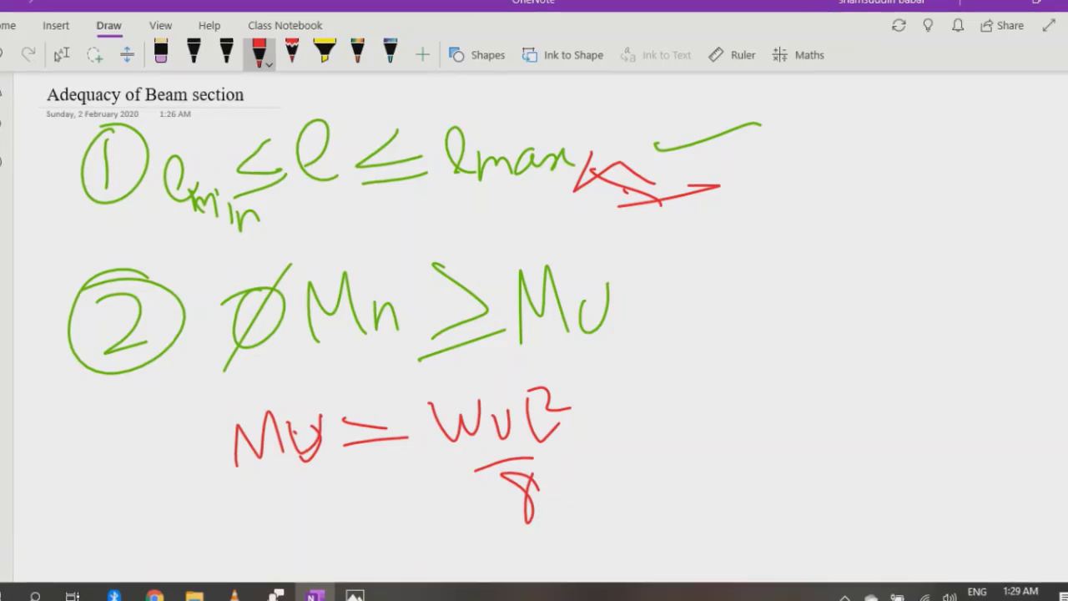
# Write the red load formula Wu = 1.2D + 1.6L to the right
pyautogui.moveTo(716, 394)
pyautogui.mouseDown()
pyautogui.moveTo(741, 419)
pyautogui.moveTo(751, 384)
pyautogui.moveTo(775, 400)
pyautogui.moveTo(826, 406)
pyautogui.moveTo(842, 421)
pyautogui.mouseUp()
pyautogui.click(851, 392)
pyautogui.moveTo(870, 377)
pyautogui.mouseDown()
pyautogui.moveTo(904, 398)
pyautogui.moveTo(906, 410)
pyautogui.moveTo(915, 370)
pyautogui.moveTo(898, 409)
pyautogui.mouseUp()
pyautogui.moveTo(941, 360)
pyautogui.mouseDown()
pyautogui.moveTo(940, 401)
pyautogui.moveTo(951, 380)
pyautogui.moveTo(979, 401)
pyautogui.mouseUp()
pyautogui.click(992, 384)
pyautogui.moveTo(1007, 362); pyautogui.dragTo(1004, 392)
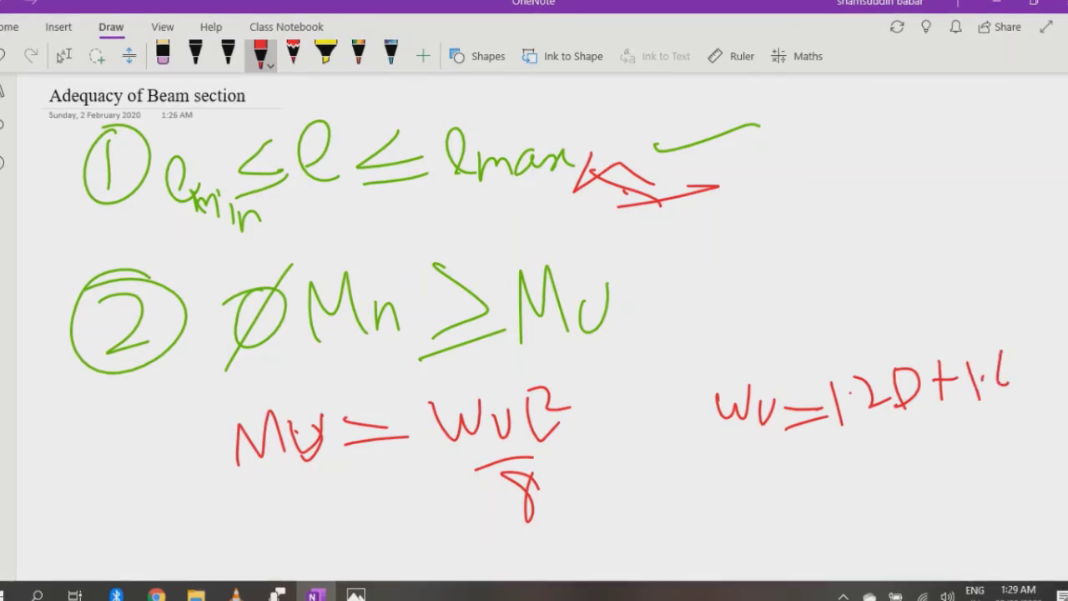
pyautogui.moveTo(1018, 357); pyautogui.dragTo(1039, 377)
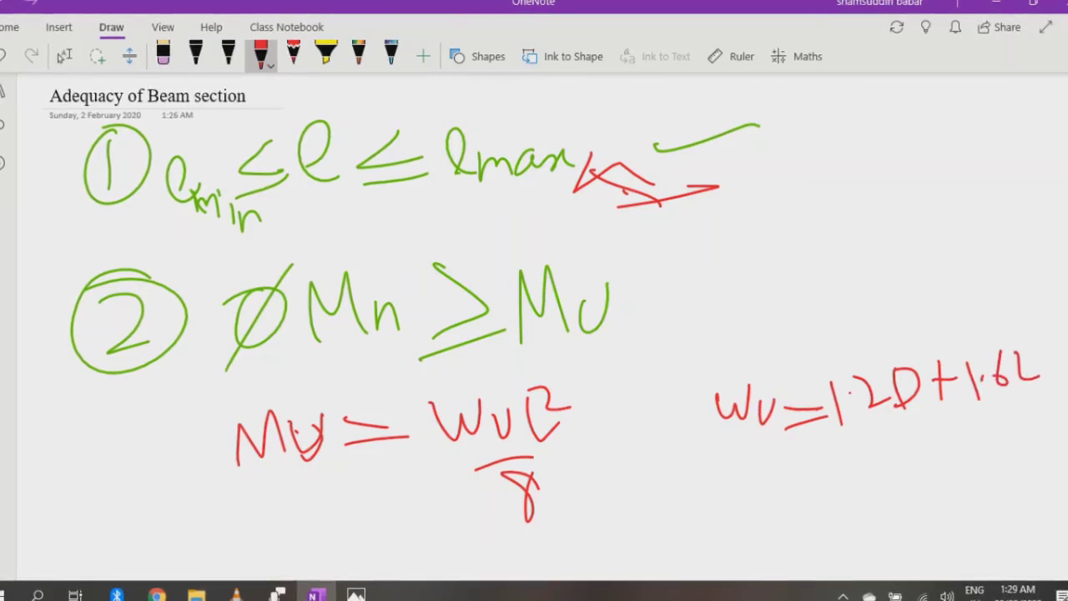
# Draw an arrow up from D and annotate it "added S.W"
pyautogui.moveTo(923, 314); pyautogui.dragTo(907, 364)
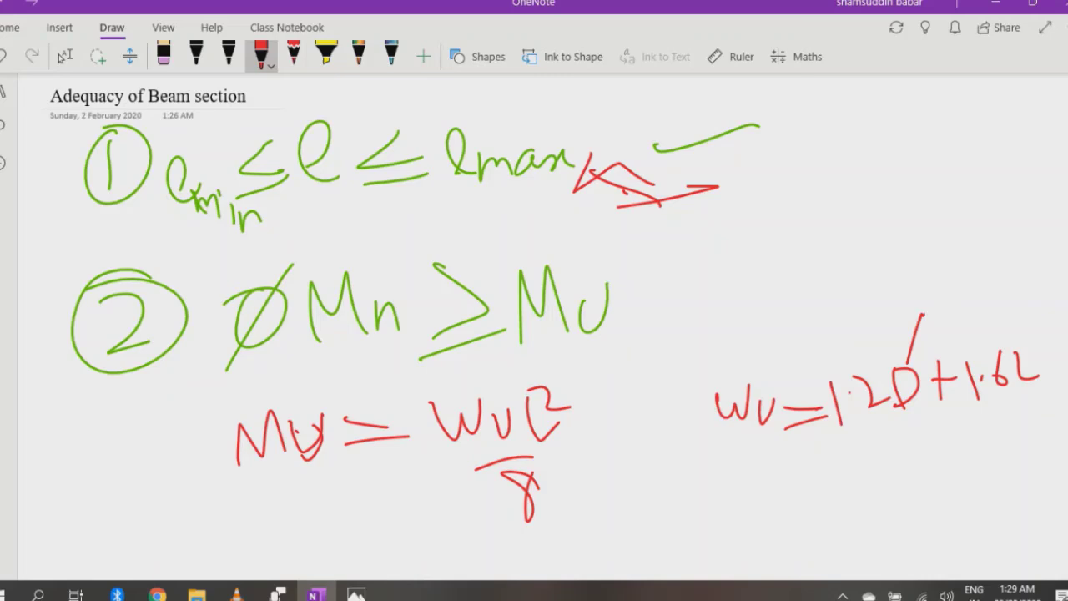
pyautogui.moveTo(891, 328)
pyautogui.mouseDown()
pyautogui.moveTo(926, 310)
pyautogui.moveTo(936, 330)
pyautogui.mouseUp()
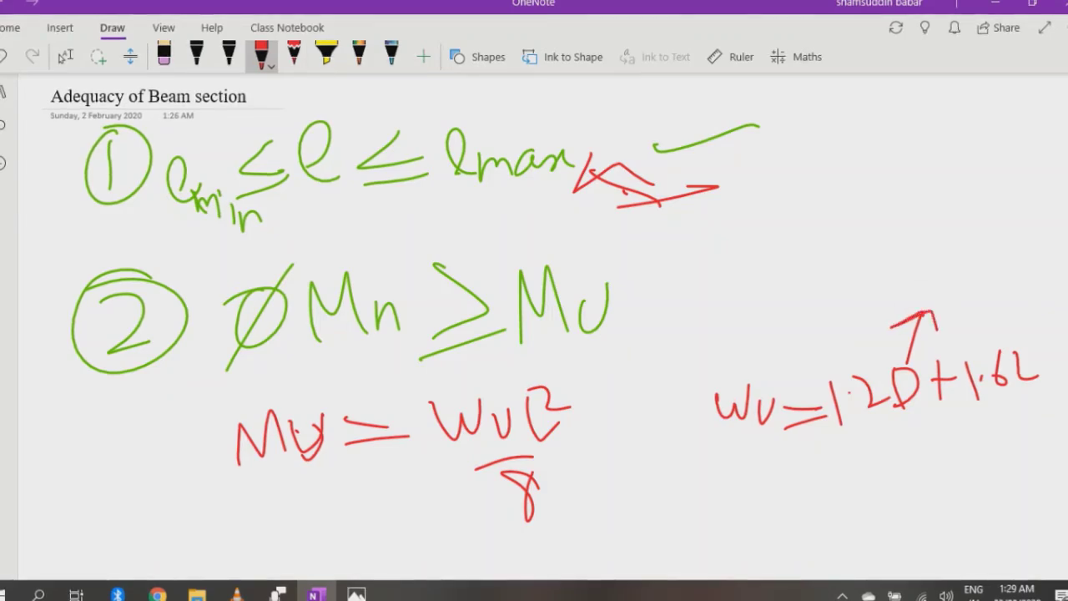
pyautogui.moveTo(928, 276)
pyautogui.mouseDown()
pyautogui.moveTo(969, 262)
pyautogui.moveTo(971, 275)
pyautogui.moveTo(988, 251)
pyautogui.moveTo(1003, 265)
pyautogui.moveTo(1011, 232)
pyautogui.mouseUp()
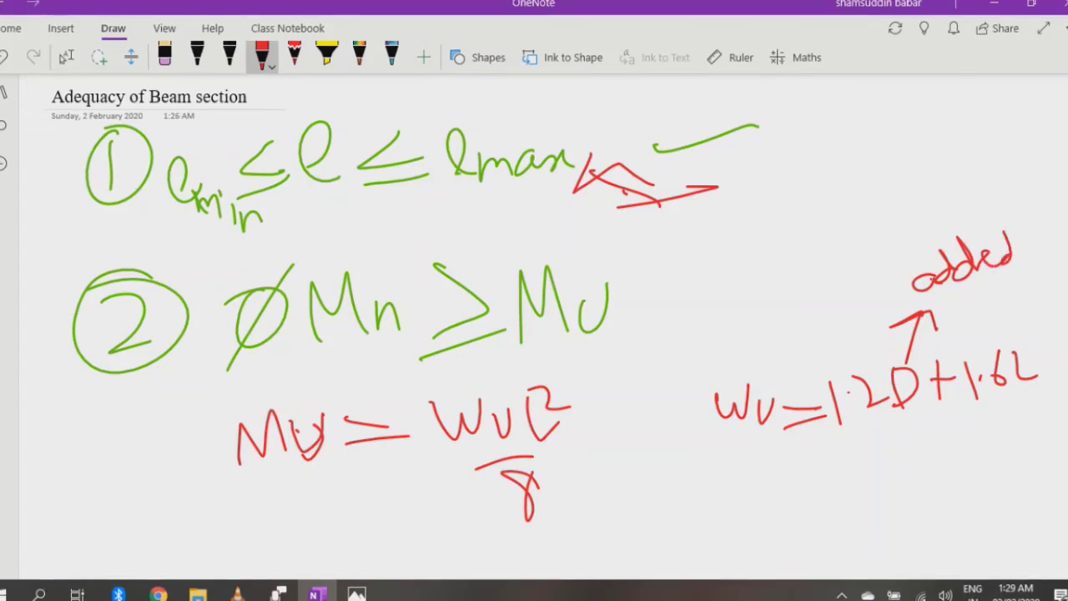
pyautogui.moveTo(994, 287)
pyautogui.mouseDown()
pyautogui.moveTo(977, 312)
pyautogui.moveTo(1043, 269)
pyautogui.mouseUp()
pyautogui.click(1003, 296)
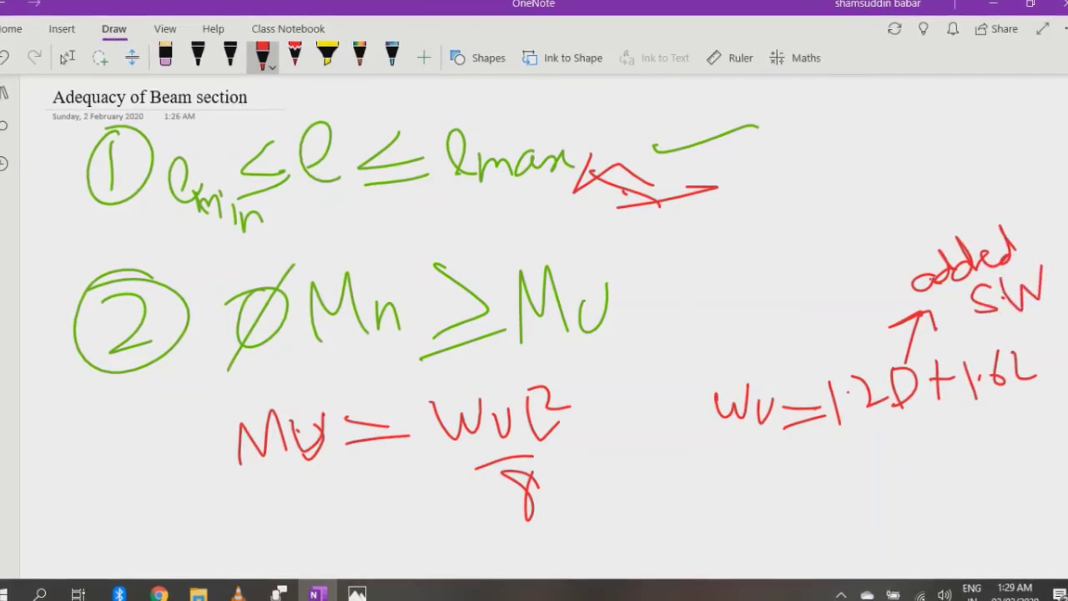
# Scroll to free space and start the red formula φMn = φAsfy below the equations
pyautogui.click(67, 58)
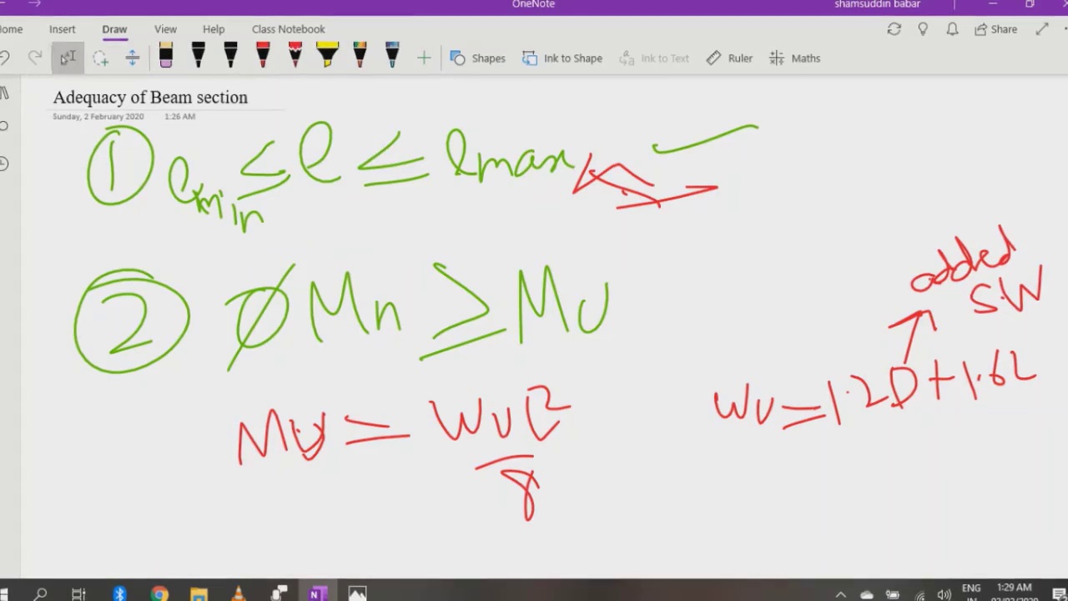
pyautogui.scroll(-3, 534, 325)
pyautogui.hscroll(3, 534, 325)
pyautogui.scroll(-1, 534, 325)
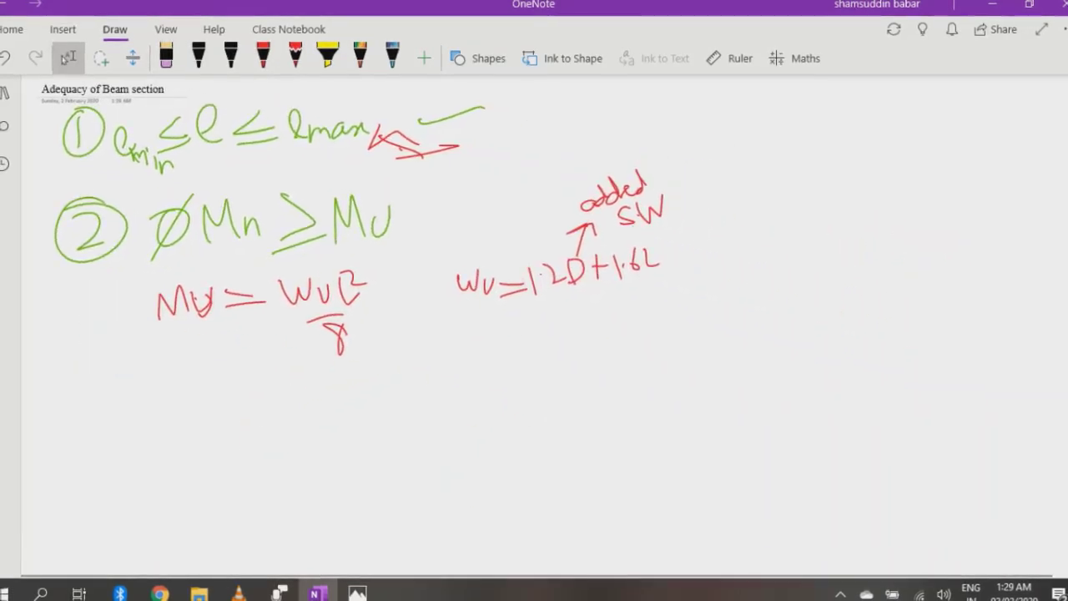
pyautogui.click(262, 58)
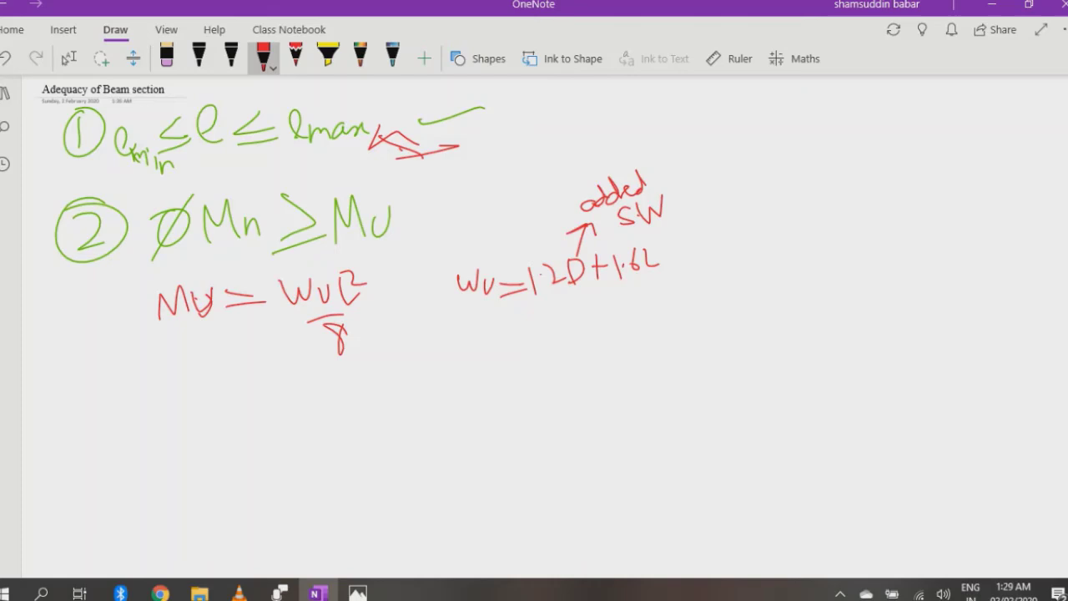
pyautogui.moveTo(200, 424)
pyautogui.mouseDown()
pyautogui.moveTo(177, 445)
pyautogui.moveTo(222, 411)
pyautogui.moveTo(193, 480)
pyautogui.mouseUp()
pyautogui.moveTo(243, 467)
pyautogui.mouseDown()
pyautogui.moveTo(263, 427)
pyautogui.moveTo(288, 460)
pyautogui.moveTo(364, 427)
pyautogui.moveTo(365, 437)
pyautogui.moveTo(399, 435)
pyautogui.moveTo(435, 416)
pyautogui.moveTo(412, 416)
pyautogui.moveTo(407, 450)
pyautogui.mouseUp()
pyautogui.moveTo(478, 432); pyautogui.dragTo(472, 385)
pyautogui.moveTo(459, 421)
pyautogui.mouseDown()
pyautogui.moveTo(482, 400)
pyautogui.moveTo(500, 422)
pyautogui.mouseUp()
pyautogui.moveTo(524, 385)
pyautogui.mouseDown()
pyautogui.moveTo(539, 365)
pyautogui.moveTo(544, 412)
pyautogui.mouseUp()
pyautogui.moveTo(522, 409)
pyautogui.mouseDown()
pyautogui.moveTo(574, 374)
pyautogui.moveTo(567, 423)
pyautogui.mouseUp()
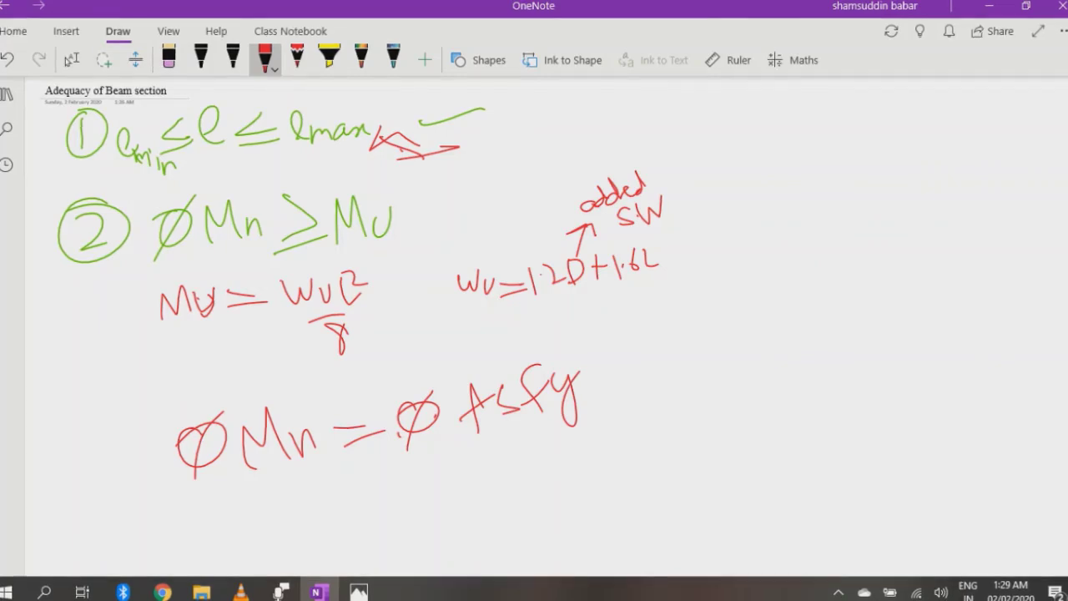
# Add the bracket term (d − a/2) to complete φMn = φAsfy(d − a/2)
pyautogui.moveTo(634, 337); pyautogui.dragTo(619, 405)
pyautogui.moveTo(656, 367); pyautogui.dragTo(653, 377)
pyautogui.moveTo(650, 325)
pyautogui.mouseDown()
pyautogui.moveTo(637, 390)
pyautogui.moveTo(734, 342)
pyautogui.moveTo(765, 381)
pyautogui.moveTo(777, 375)
pyautogui.mouseUp()
pyautogui.moveTo(782, 316); pyautogui.dragTo(788, 409)
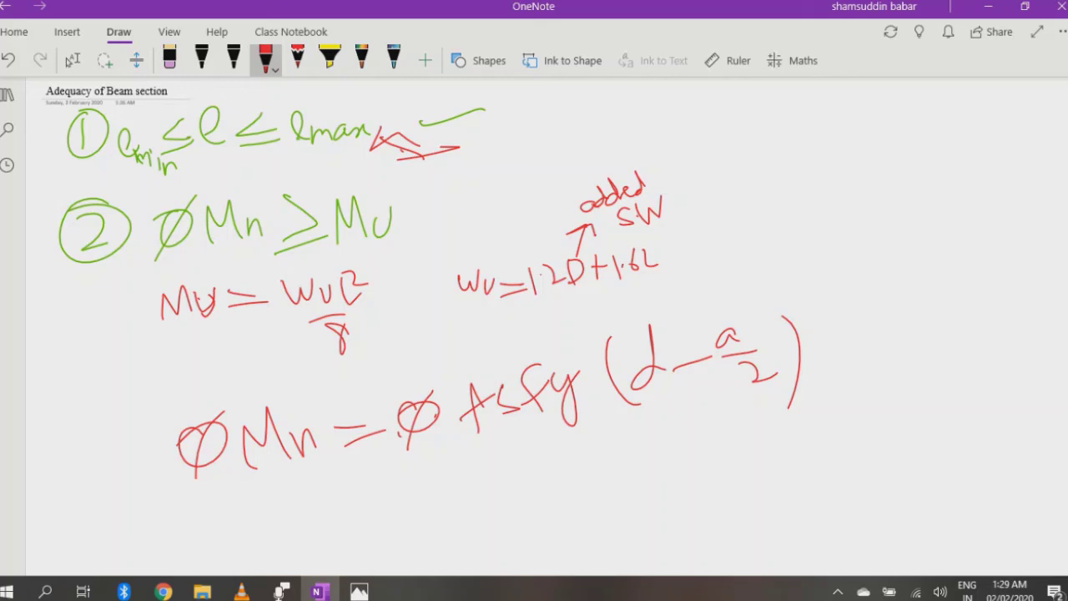
# Note φ as 0.9, circle the a in a/2, and begin "a =" below
pyautogui.moveTo(430, 440); pyautogui.dragTo(438, 495)
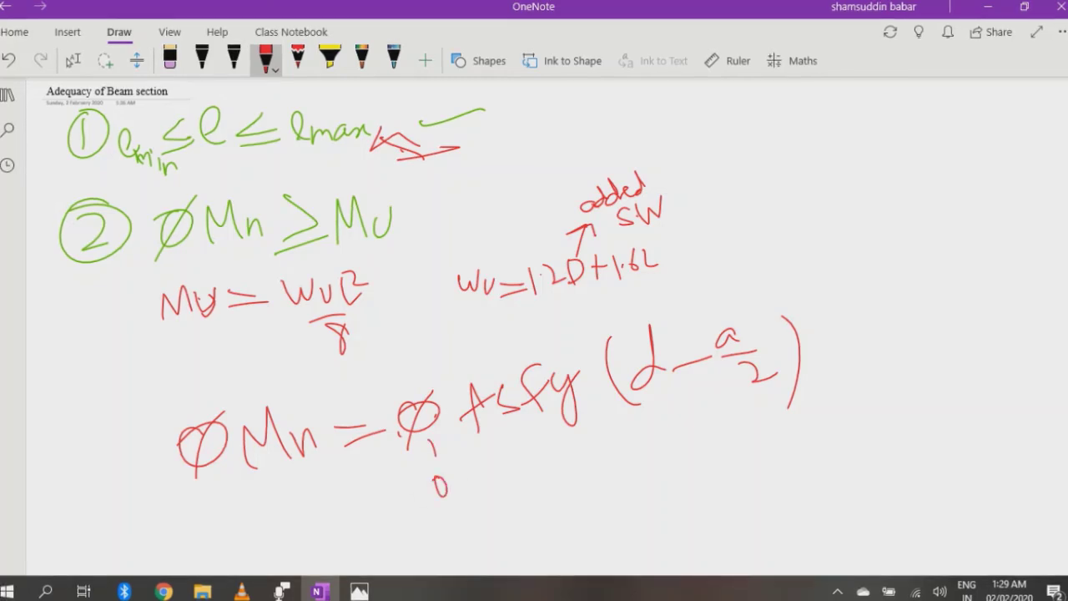
pyautogui.moveTo(474, 457)
pyautogui.mouseDown()
pyautogui.moveTo(460, 467)
pyautogui.moveTo(480, 479)
pyautogui.mouseUp()
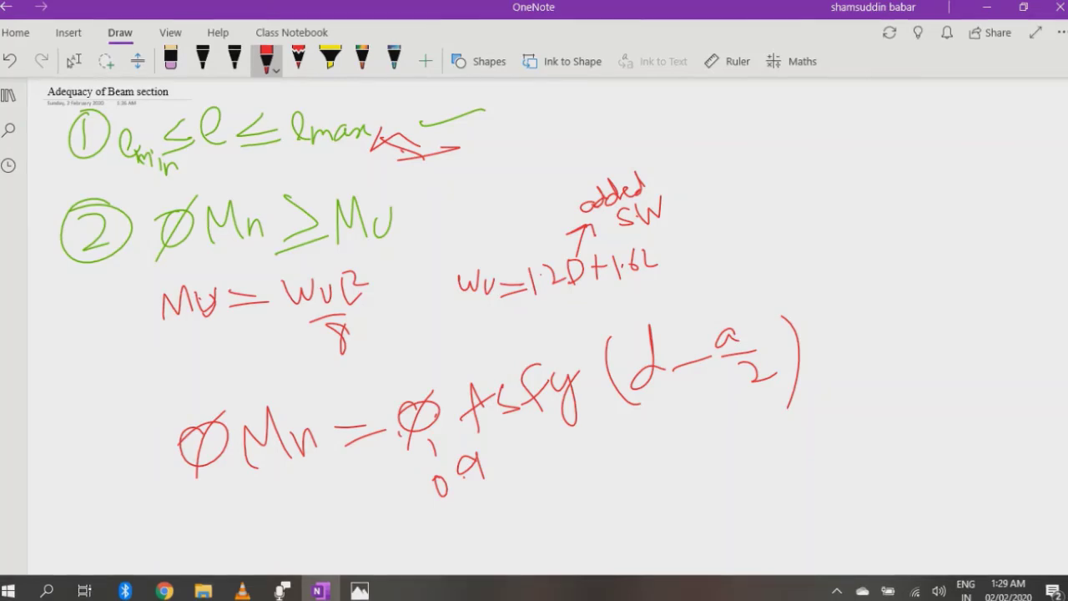
pyautogui.moveTo(734, 316); pyautogui.dragTo(739, 320)
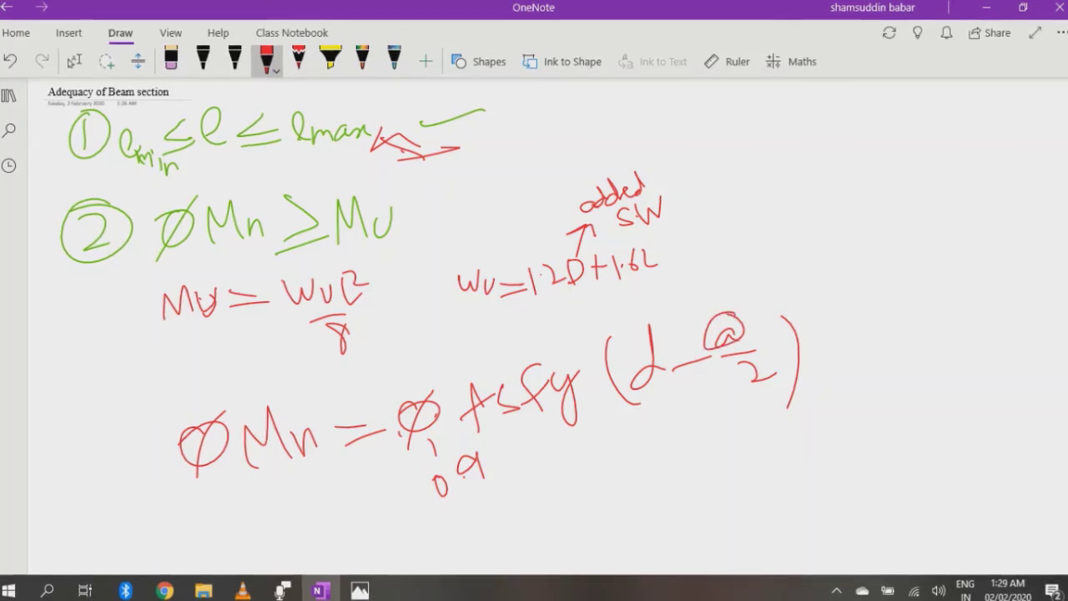
pyautogui.moveTo(622, 350); pyautogui.dragTo(639, 367)
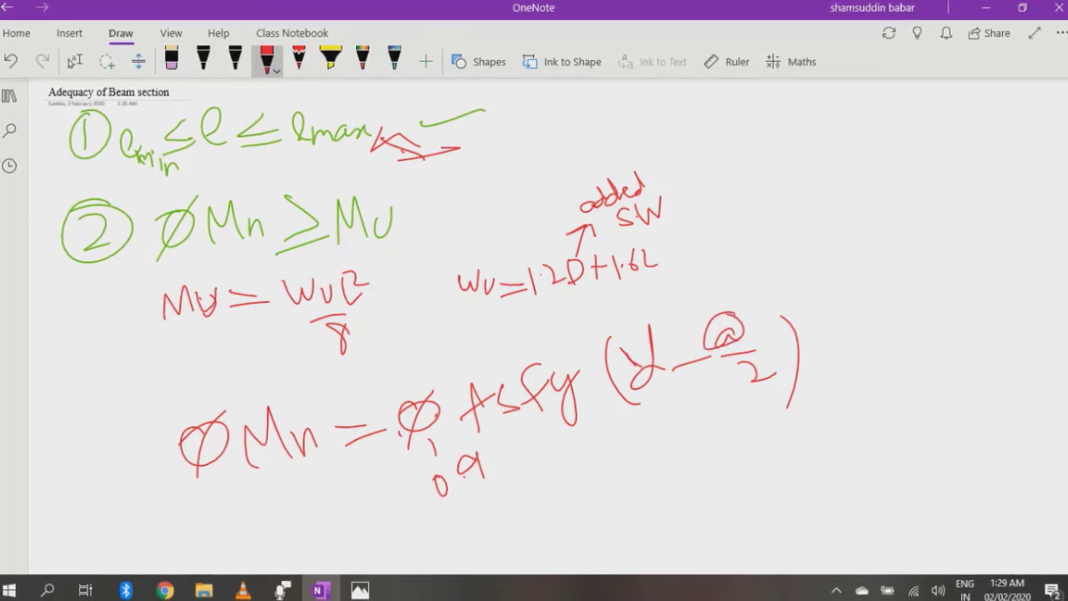
pyautogui.moveTo(731, 309); pyautogui.dragTo(701, 342)
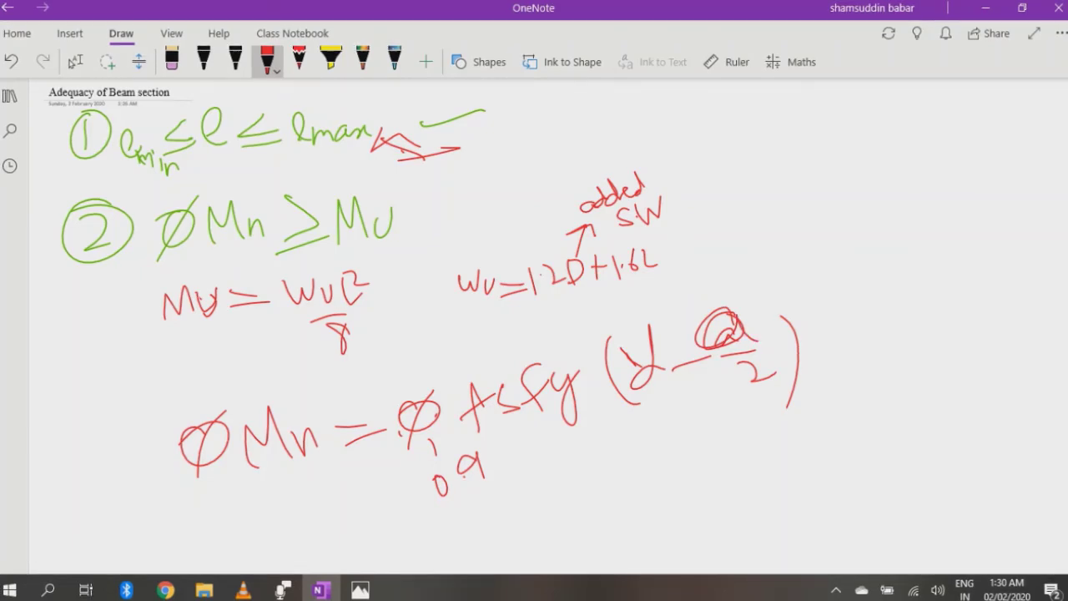
pyautogui.moveTo(514, 520)
pyautogui.mouseDown()
pyautogui.moveTo(501, 524)
pyautogui.moveTo(523, 541)
pyautogui.moveTo(583, 528)
pyautogui.mouseUp()
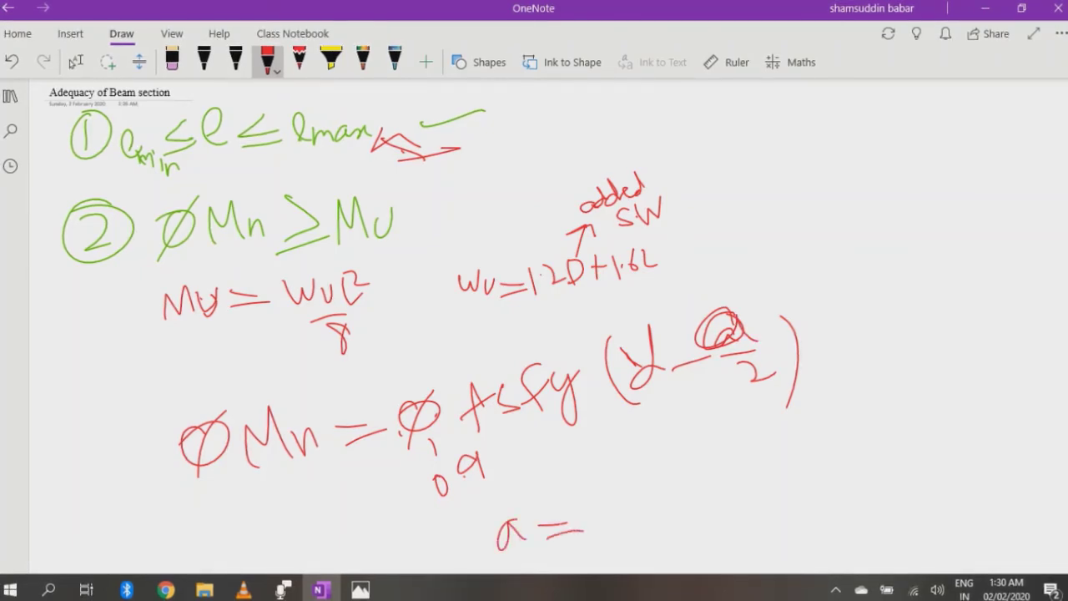
# Complete the red formula a = Asfy / .85fc'b beneath the φMn equation
pyautogui.moveTo(636, 471)
pyautogui.mouseDown()
pyautogui.moveTo(626, 517)
pyautogui.moveTo(651, 488)
pyautogui.moveTo(712, 477)
pyautogui.moveTo(728, 499)
pyautogui.mouseUp()
pyautogui.moveTo(622, 534); pyautogui.dragTo(778, 483)
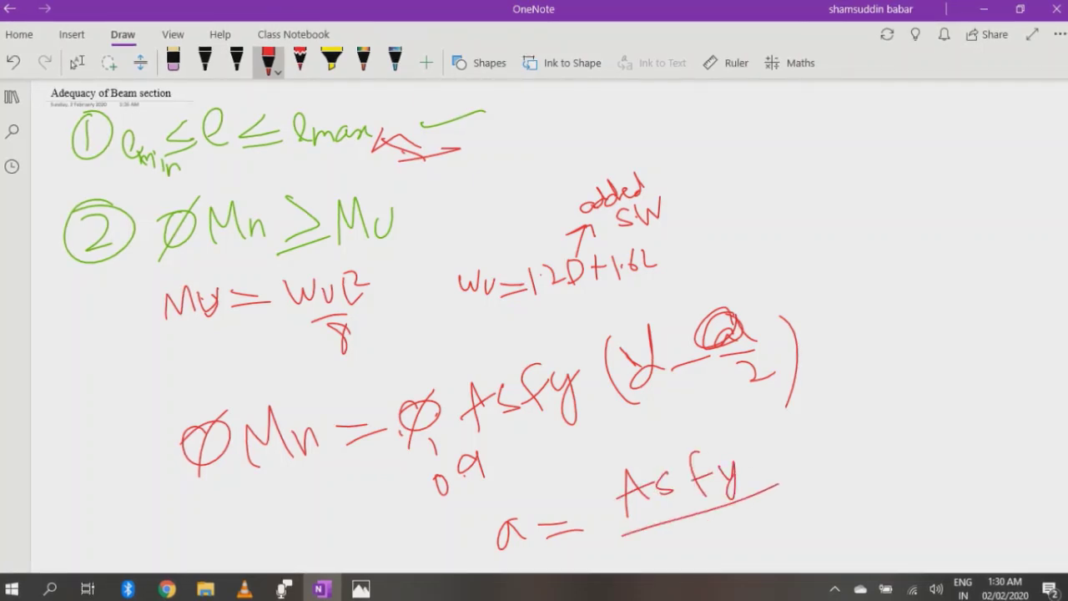
pyautogui.moveTo(672, 542)
pyautogui.mouseDown()
pyautogui.moveTo(739, 537)
pyautogui.moveTo(754, 522)
pyautogui.mouseUp()
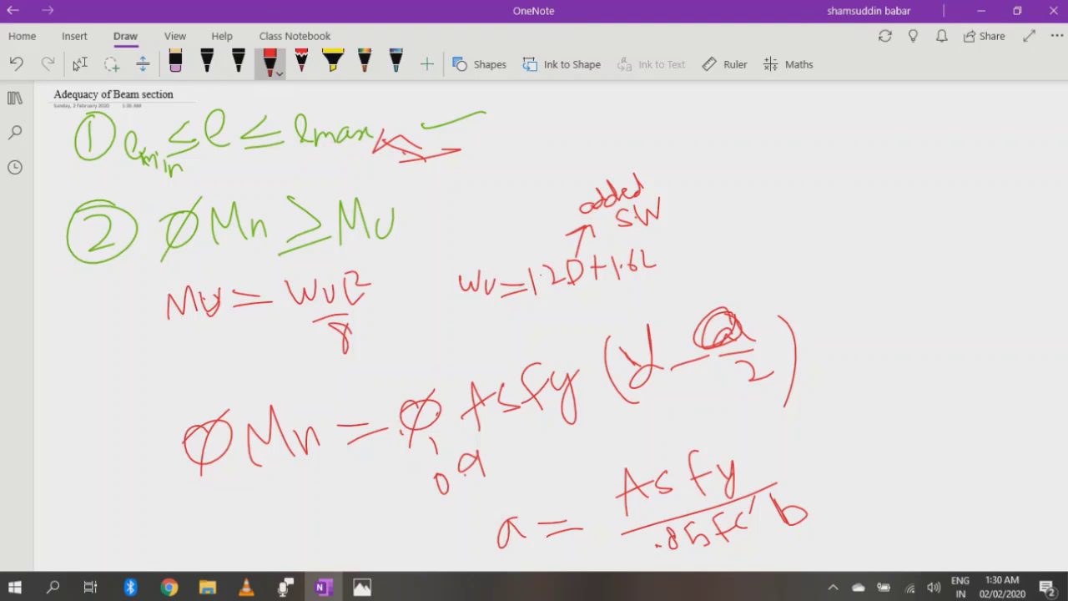
pyautogui.click(269, 64)
# Switch to green ink and draw a small arrow mark pointing at Asfy
pyautogui.click(373, 232)
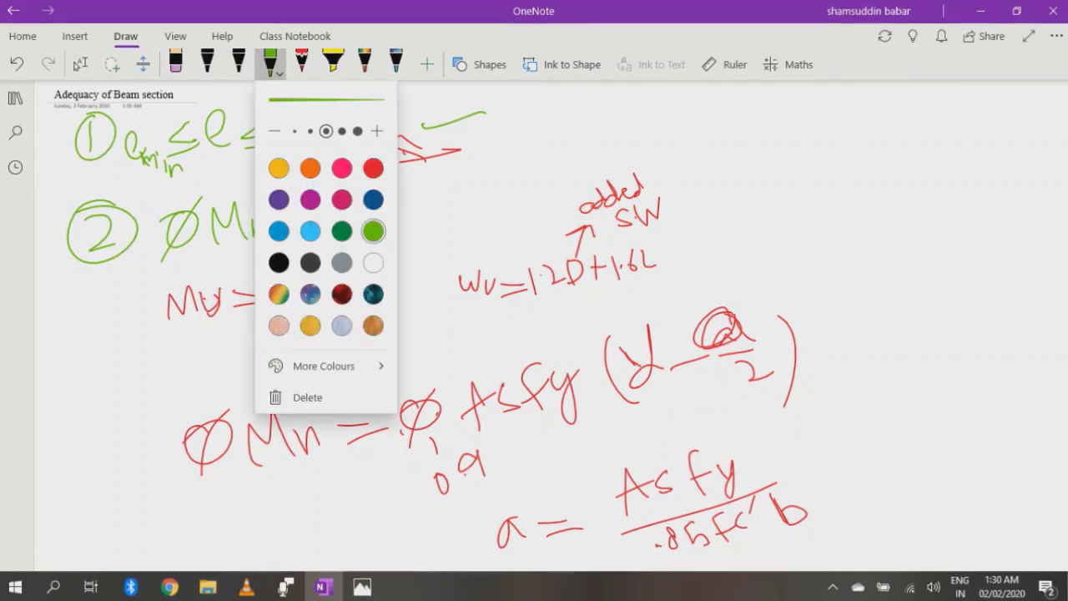
pyautogui.press('Escape')
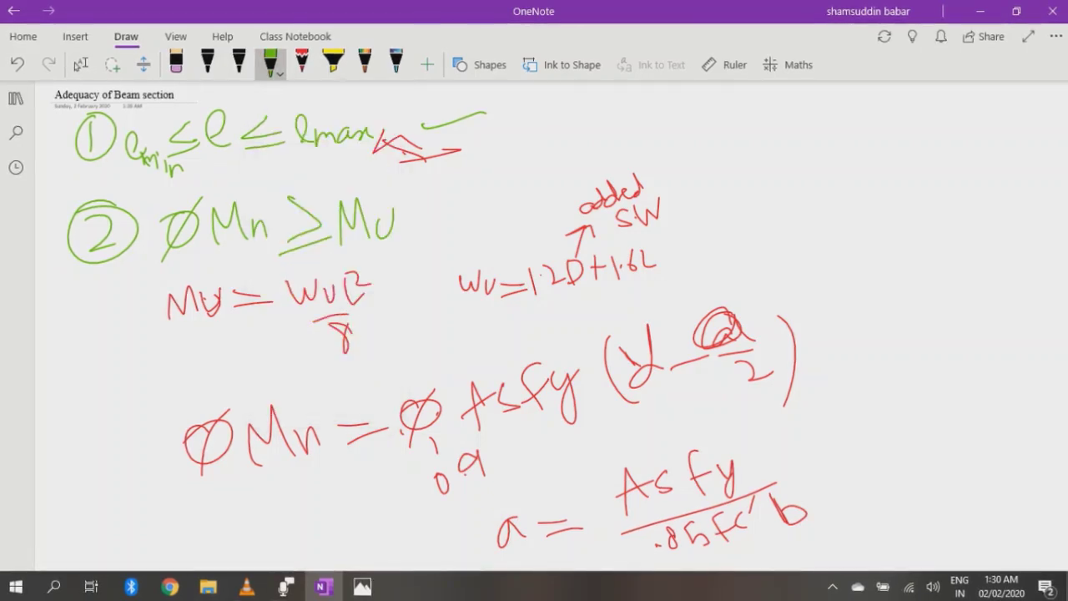
pyautogui.moveTo(585, 468)
pyautogui.mouseDown()
pyautogui.moveTo(610, 478)
pyautogui.moveTo(587, 494)
pyautogui.mouseUp()
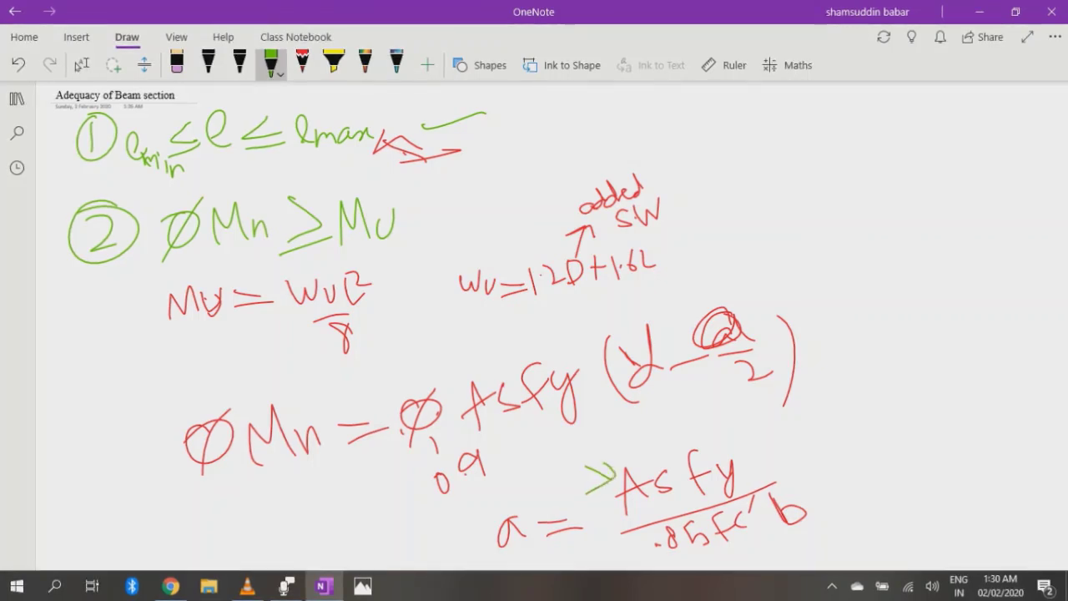